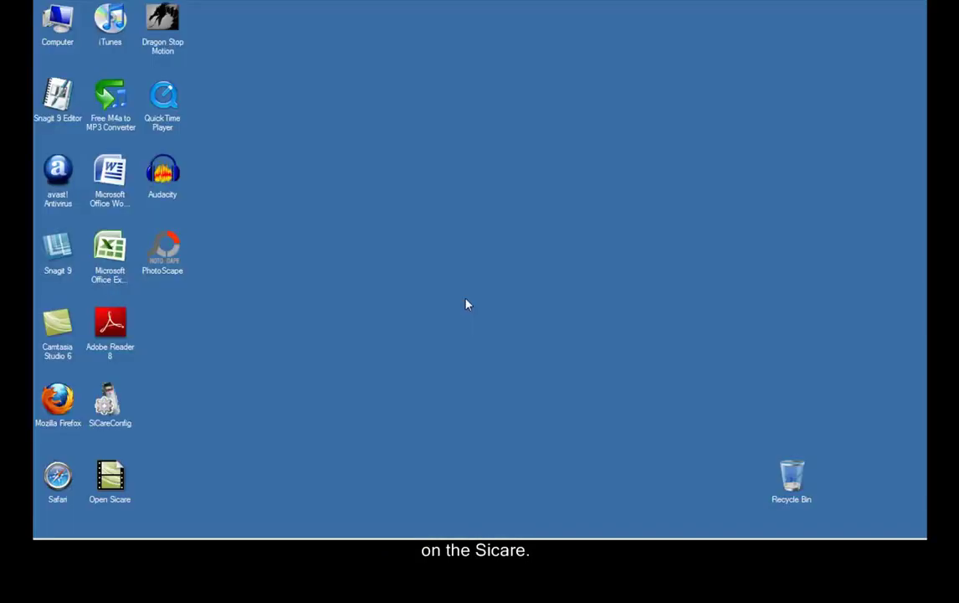
Launch SiCare Configuration Tool from the desktop and maximize its window
double_click(111, 402)
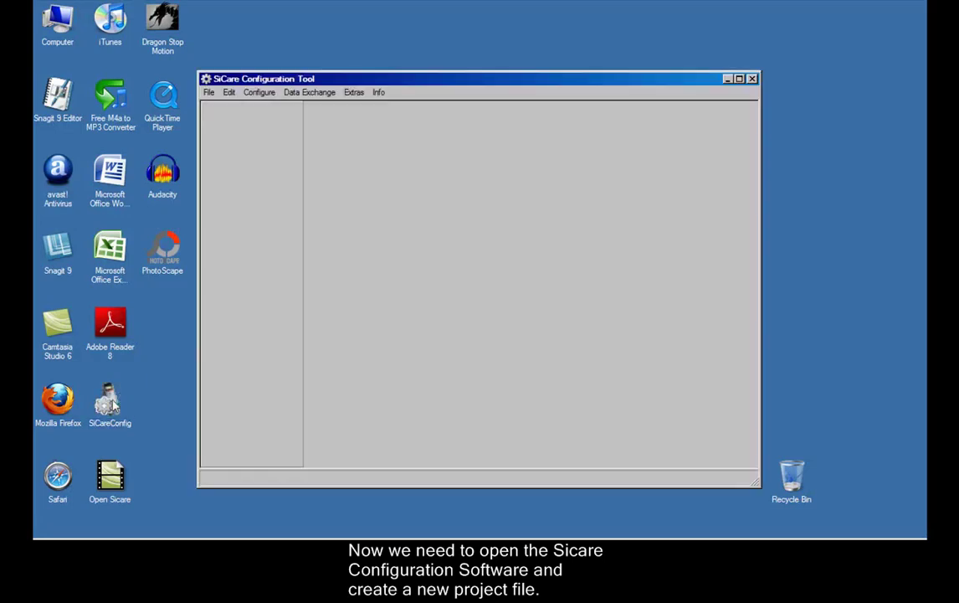
left_click(739, 77)
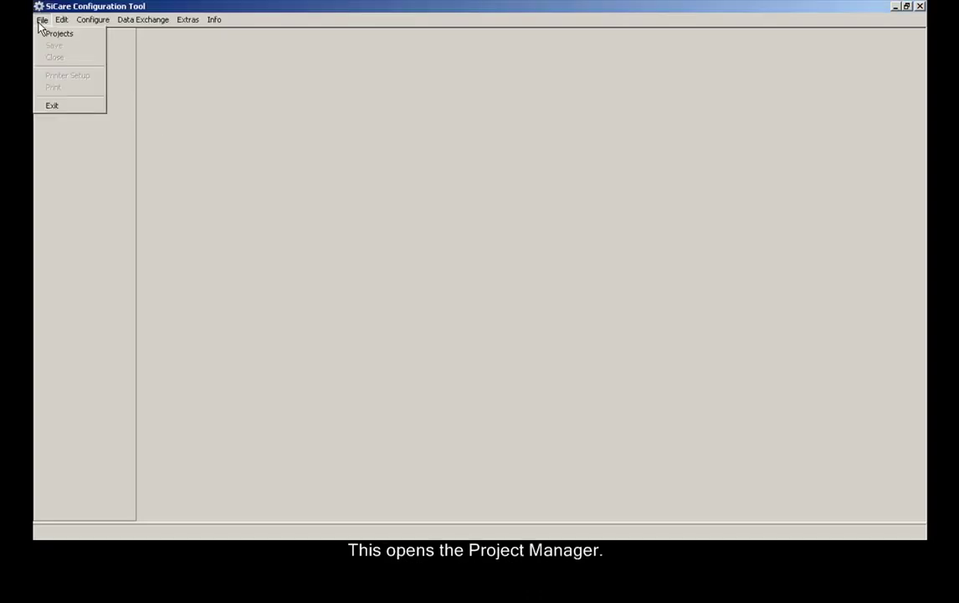
Create a new SiCare basic/standard project named 'New Sicare' in the Projectmanager
left_click(48, 35)
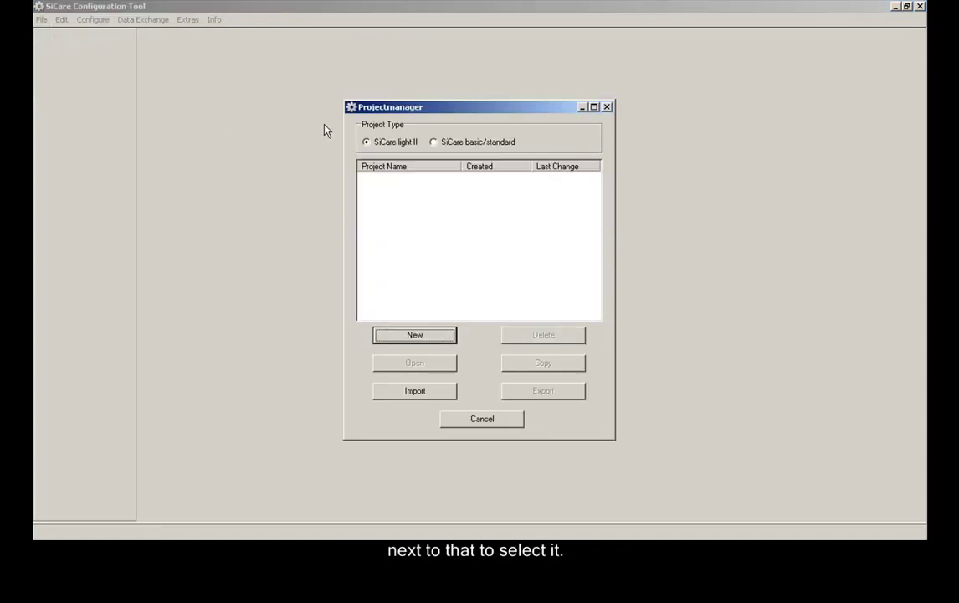
left_click(433, 144)
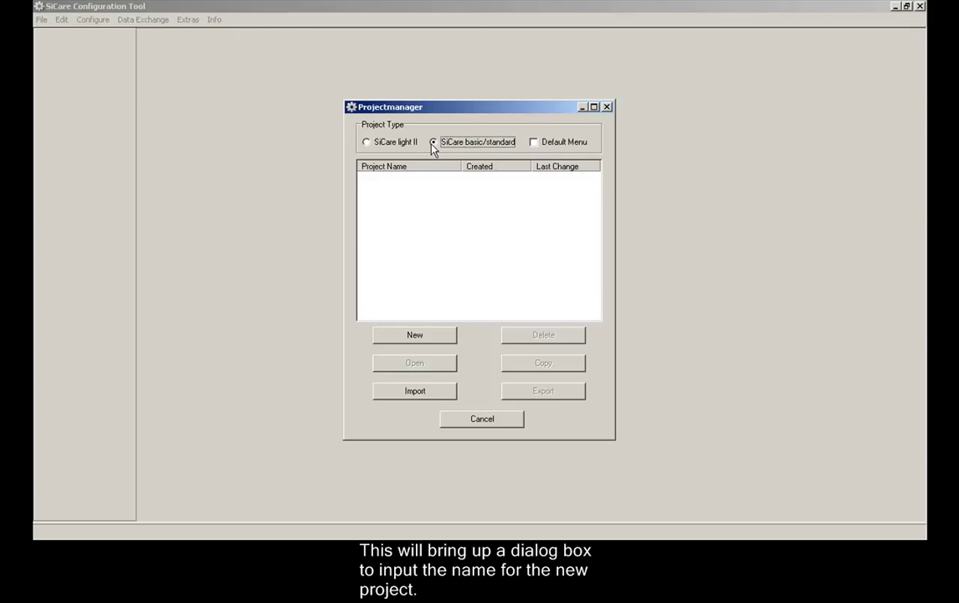
left_click(413, 334)
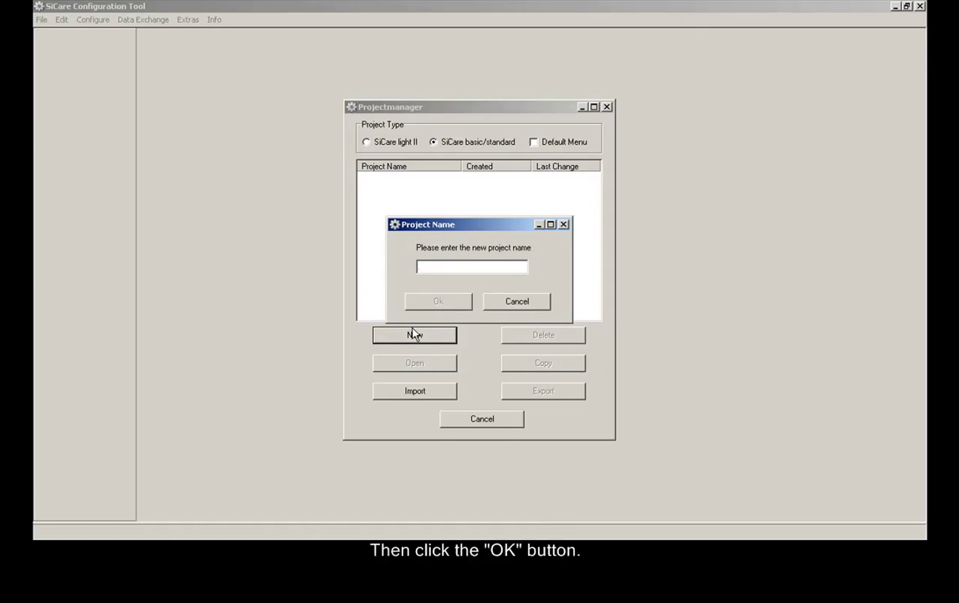
type("New Sicare")
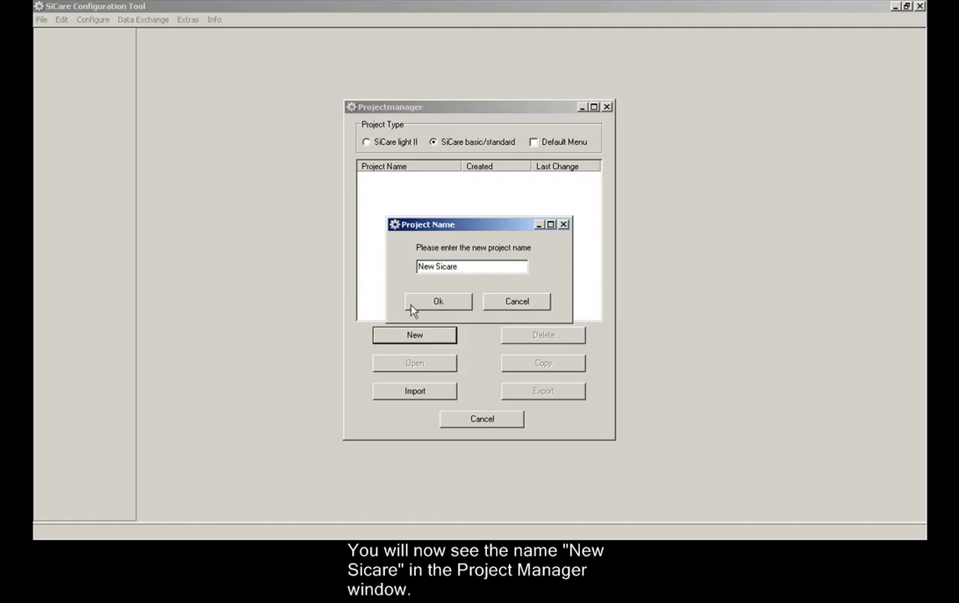
left_click(444, 306)
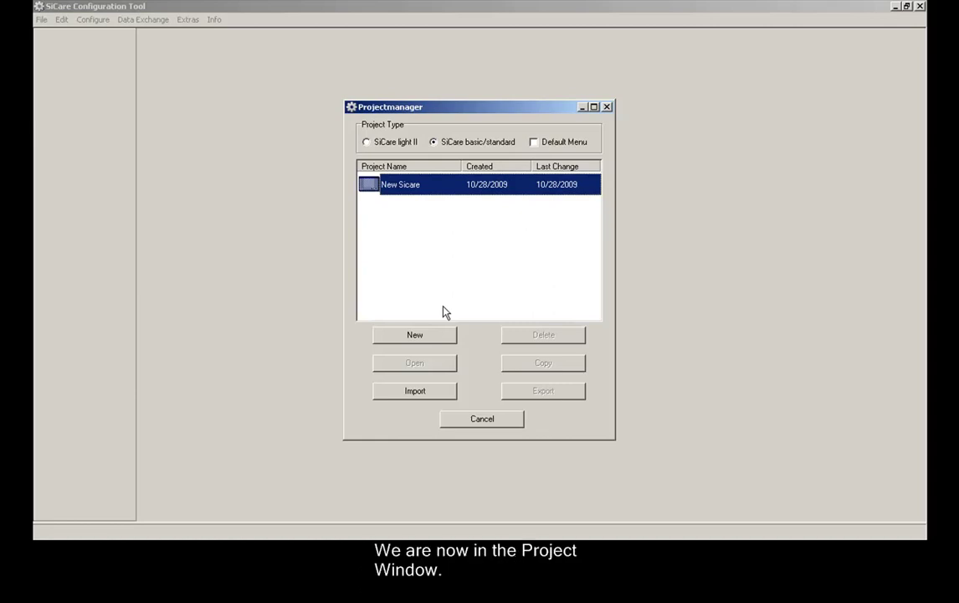
Open the New Sicare project and add television as its first device
left_click(375, 191)
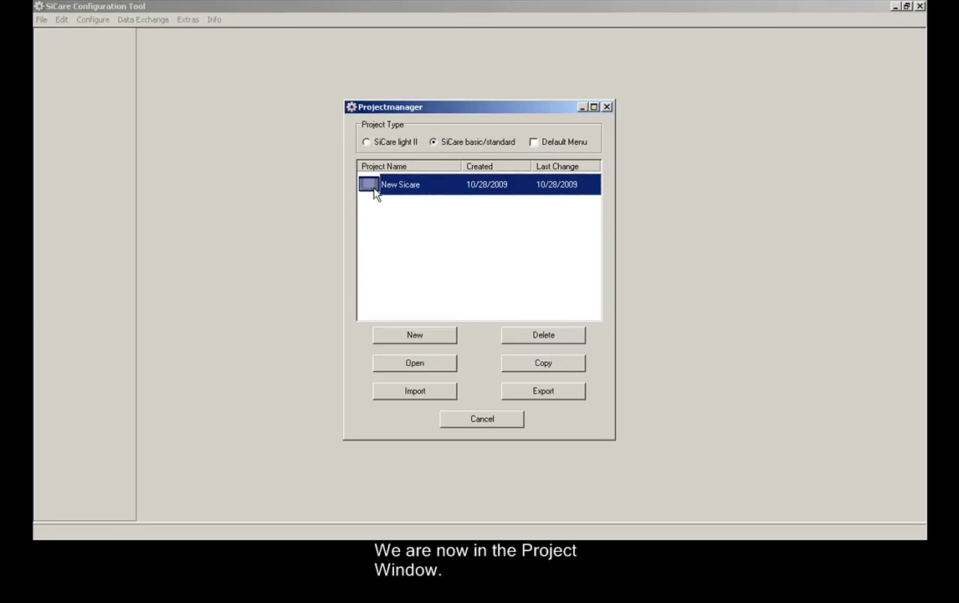
left_click(415, 366)
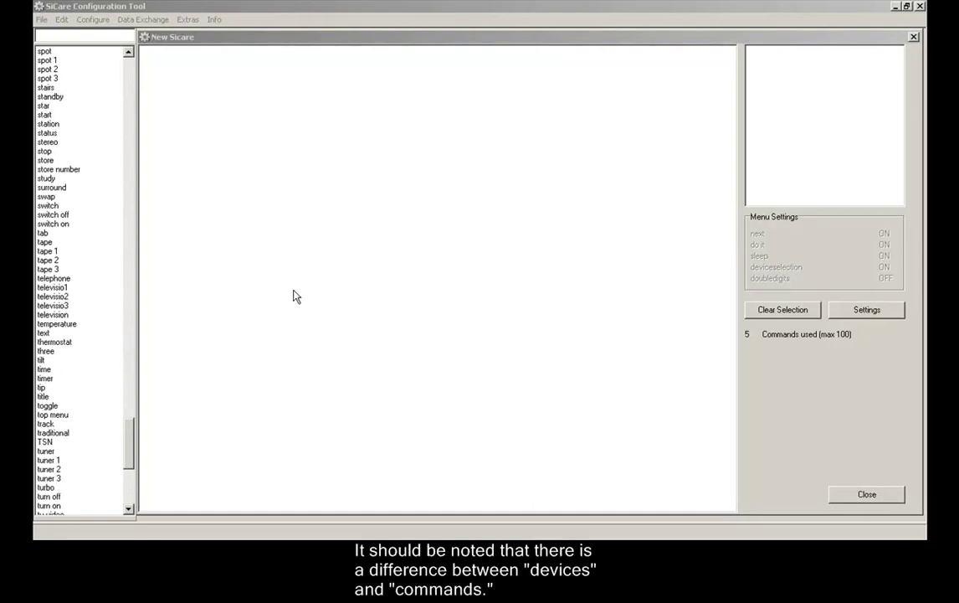
double_click(68, 316)
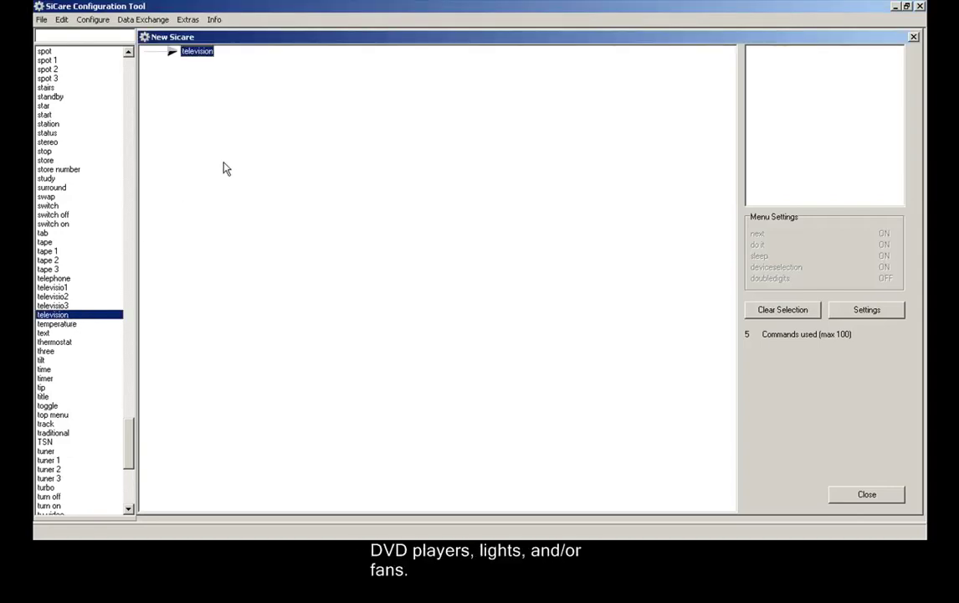
left_click(758, 315)
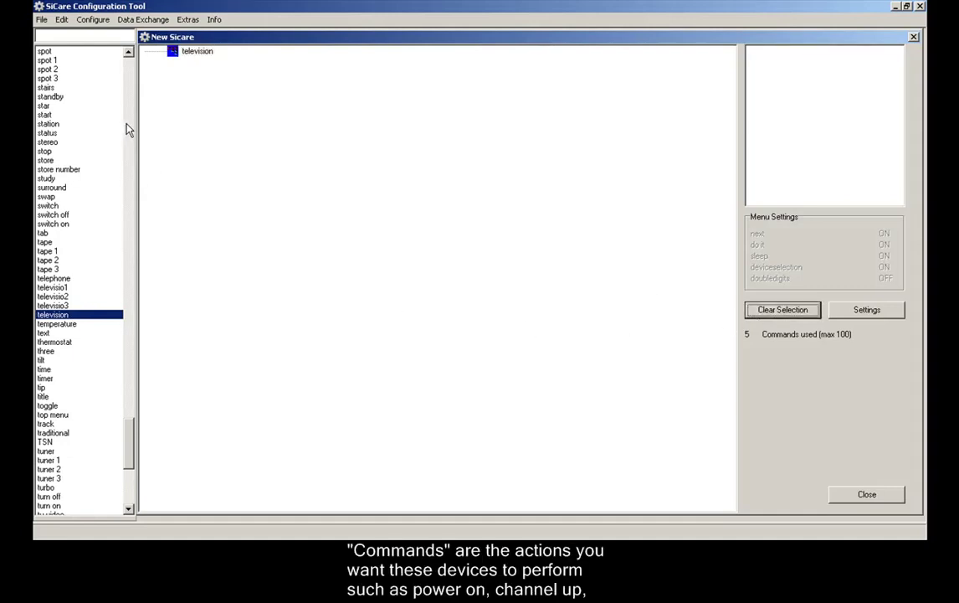
Add light as a second device and clear the tree selection
scroll(128, 129, "up", 17)
scroll(128, 129, "up", 17)
scroll(128, 130, "up", 17)
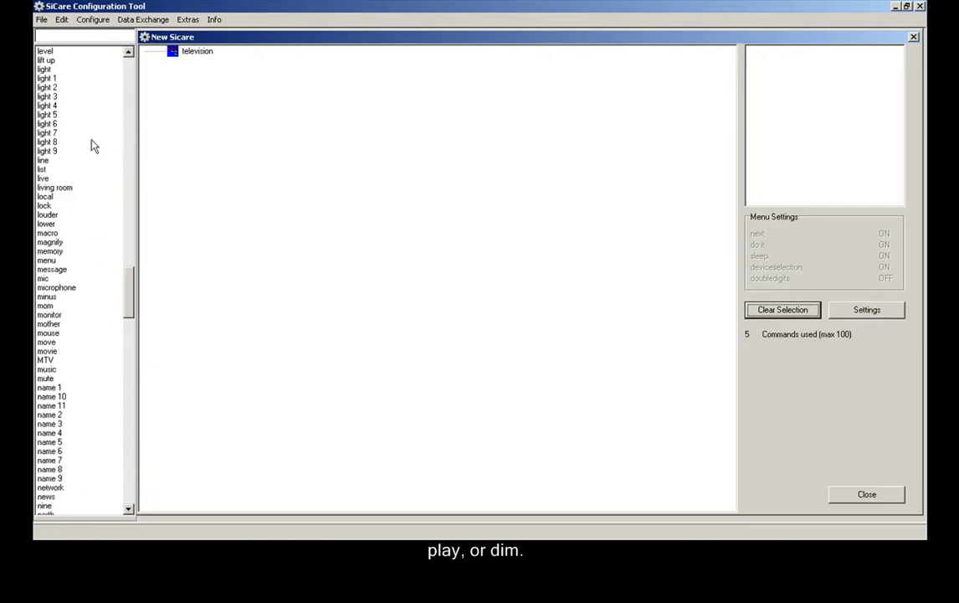
double_click(45, 71)
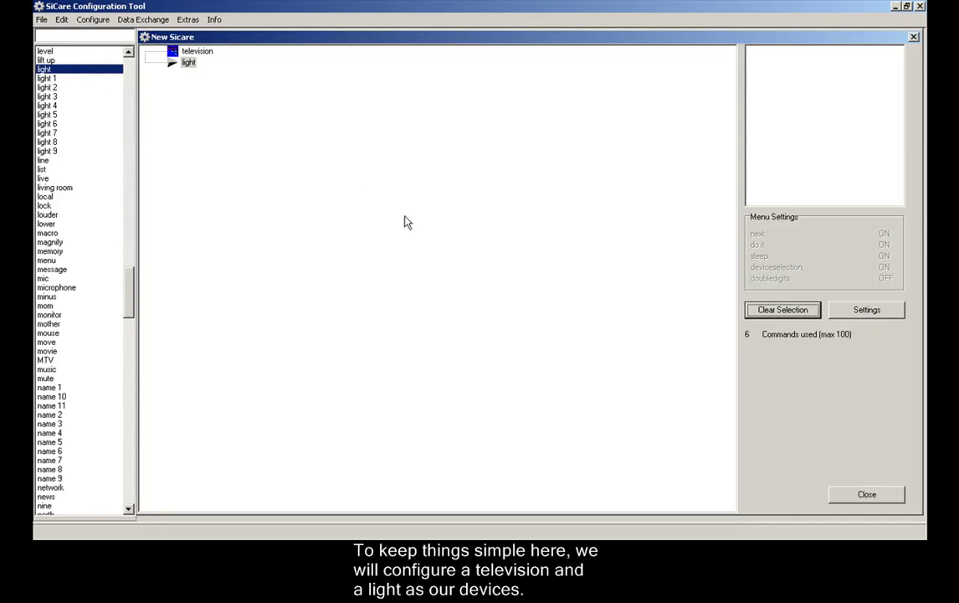
left_click(769, 317)
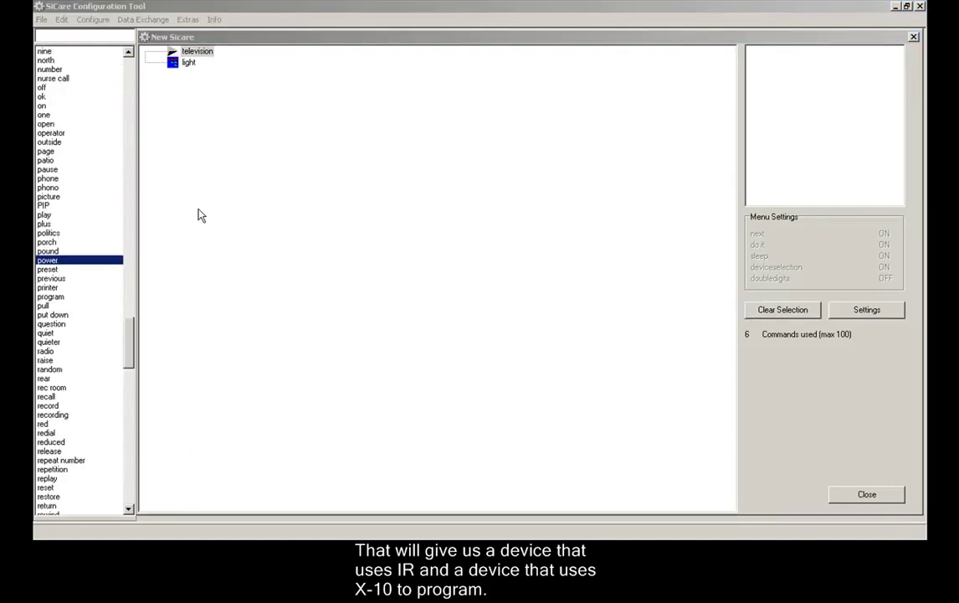
Add the power, chan up and chan down commands under television
double_click(66, 265)
left_click_drag(130, 81, 130, 81)
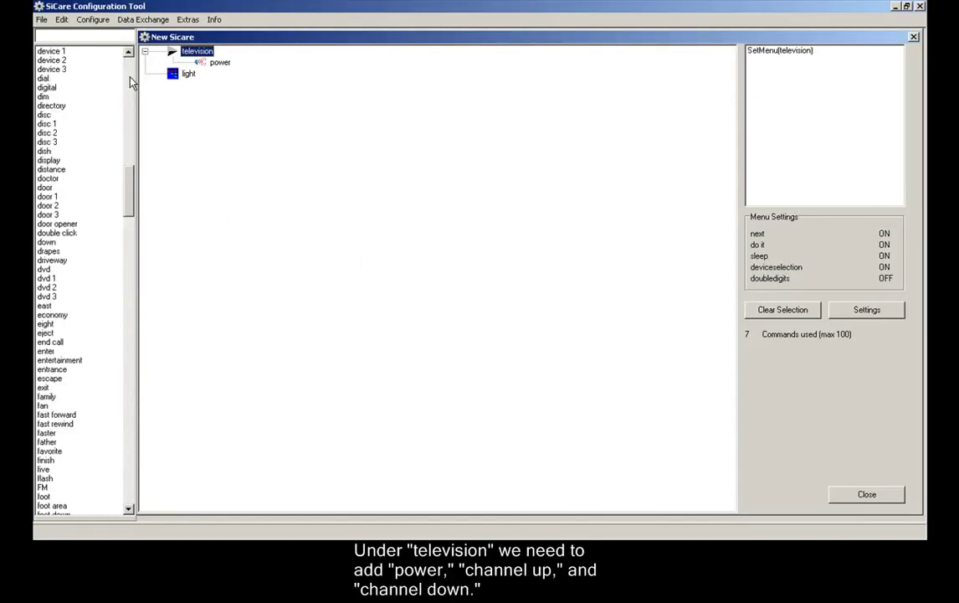
left_click(130, 82)
left_click(130, 81)
left_click(133, 338)
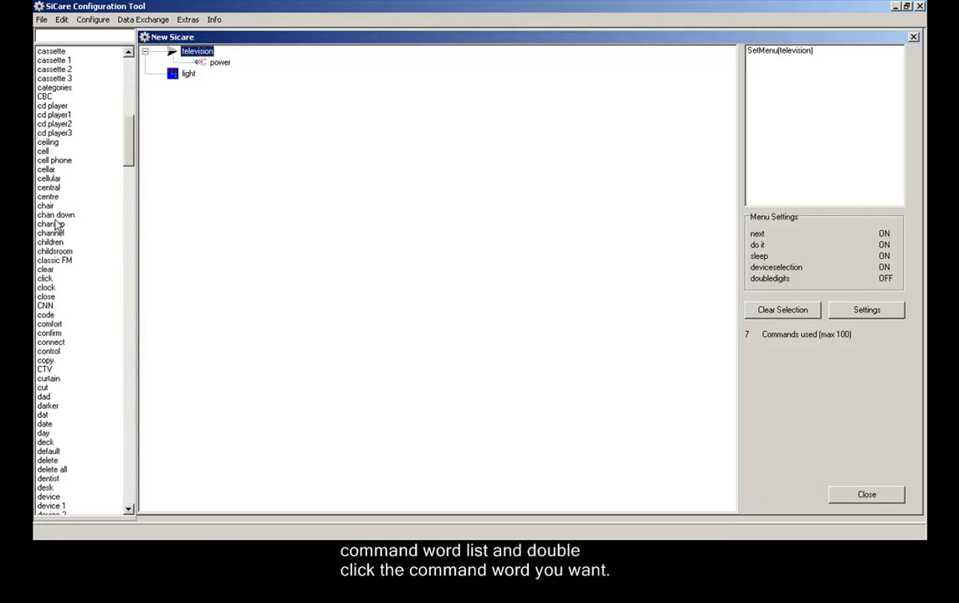
double_click(54, 226)
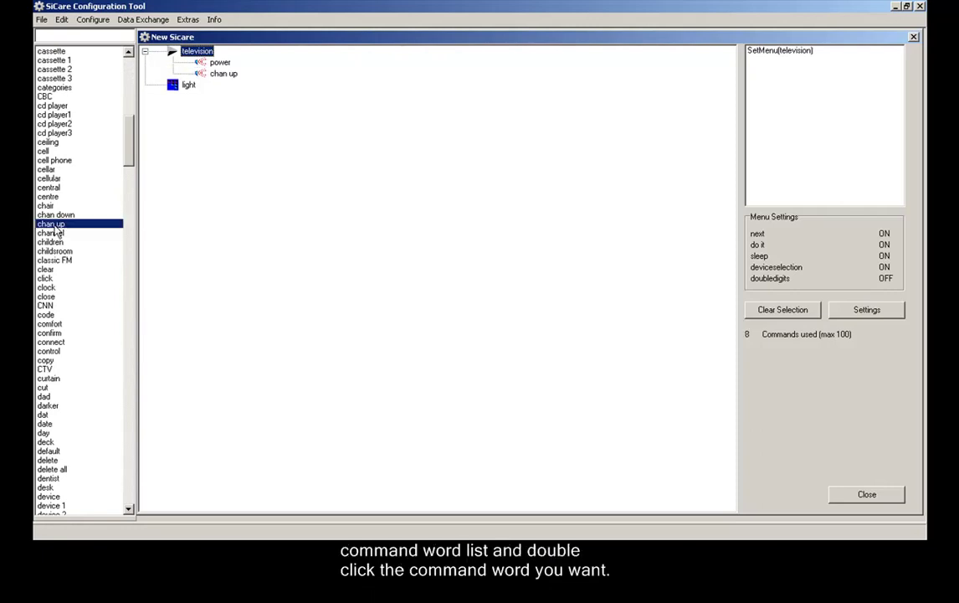
left_click(56, 217)
double_click(57, 217)
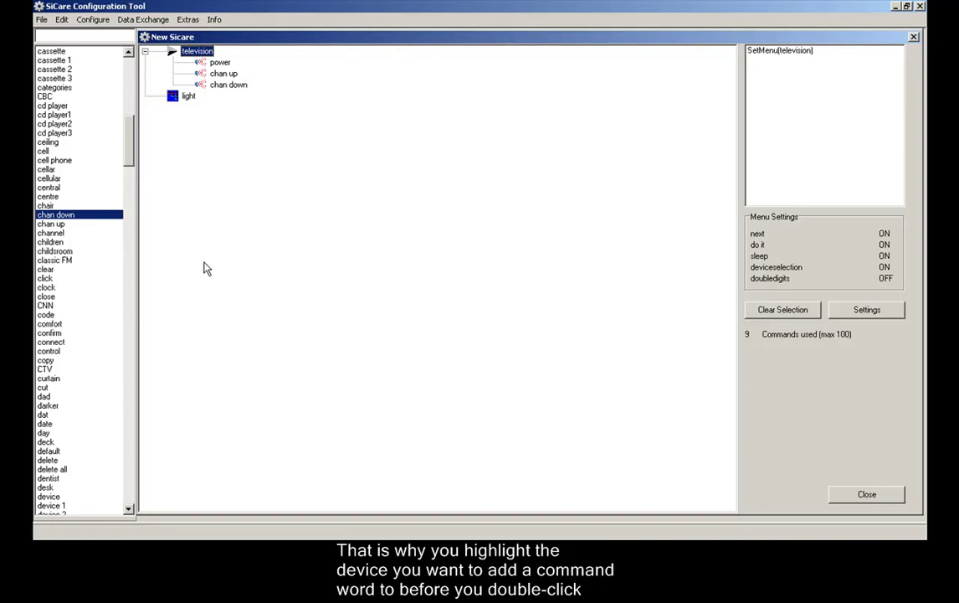
Select the light device and scroll down the word list
left_click(187, 97)
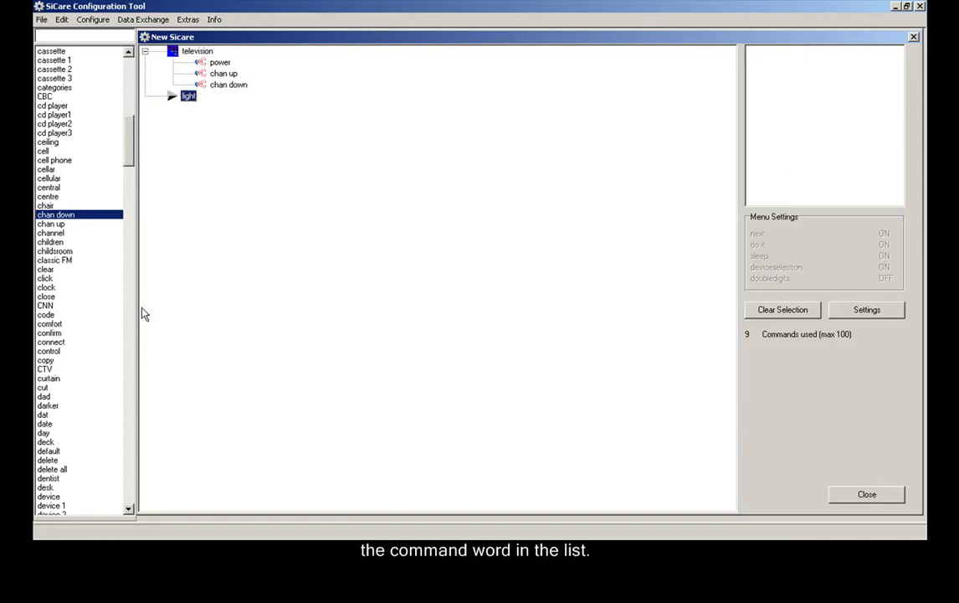
left_click(130, 485)
left_click(129, 485)
left_click(130, 485)
left_click(129, 485)
With light selected, add the turn on and switch off commands, reaching 11 of 100
left_click(129, 485)
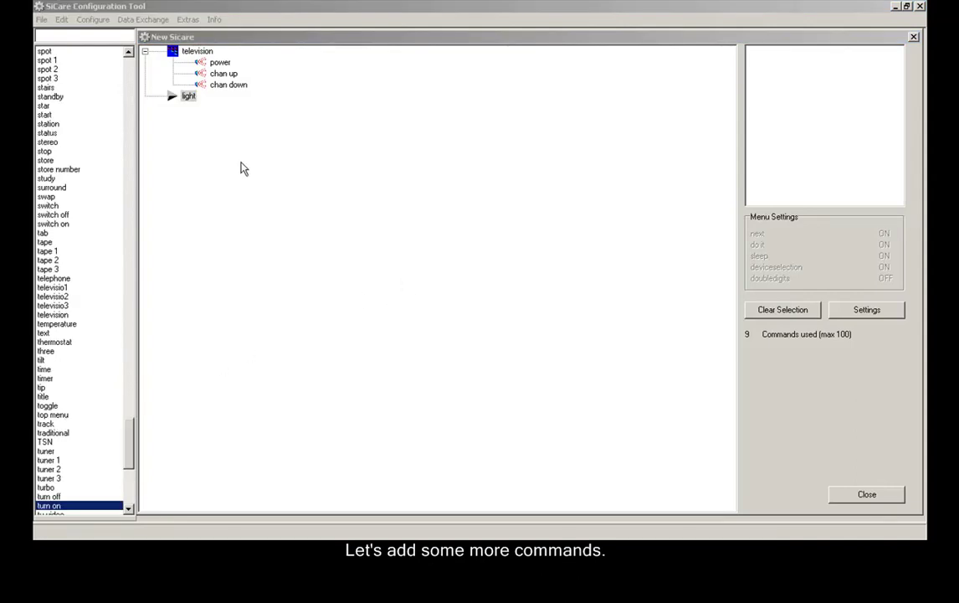
left_click(188, 97)
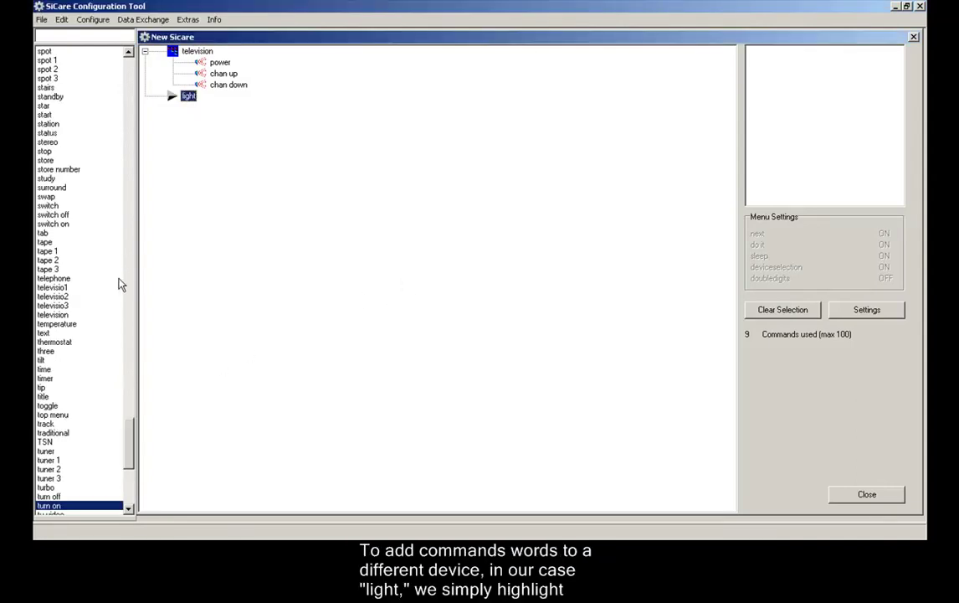
double_click(50, 506)
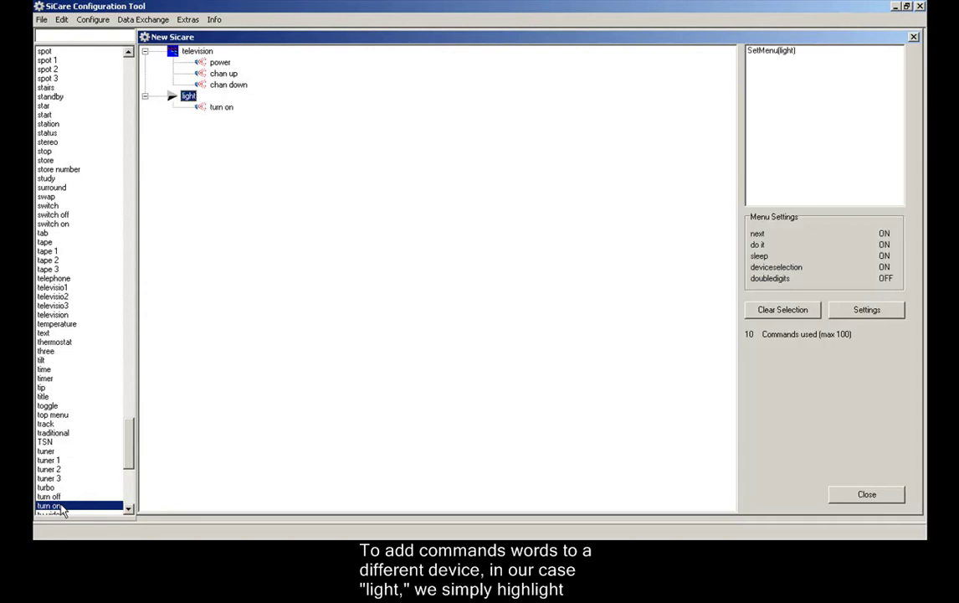
double_click(54, 216)
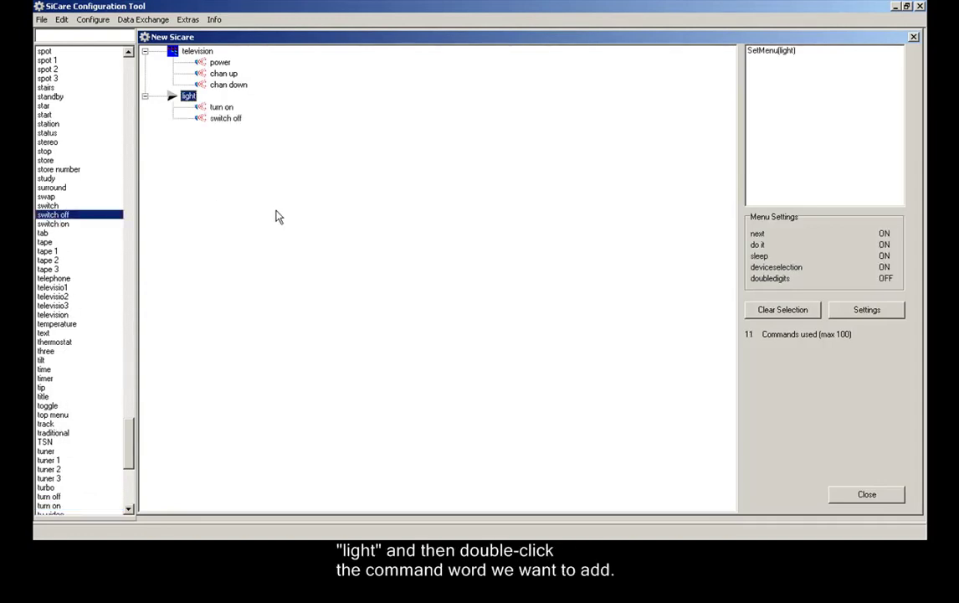